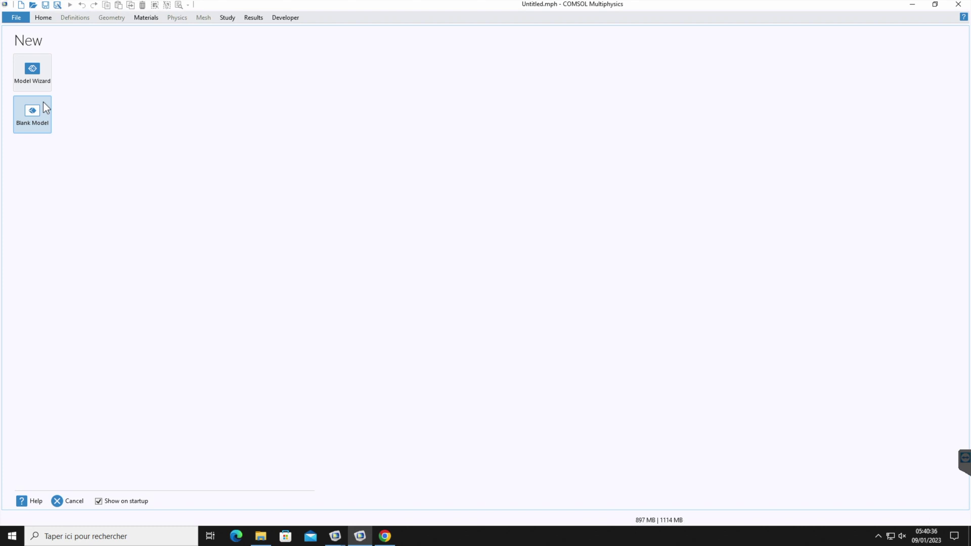
# Start a new model with the Model Wizard.
pyautogui.click(48, 67)
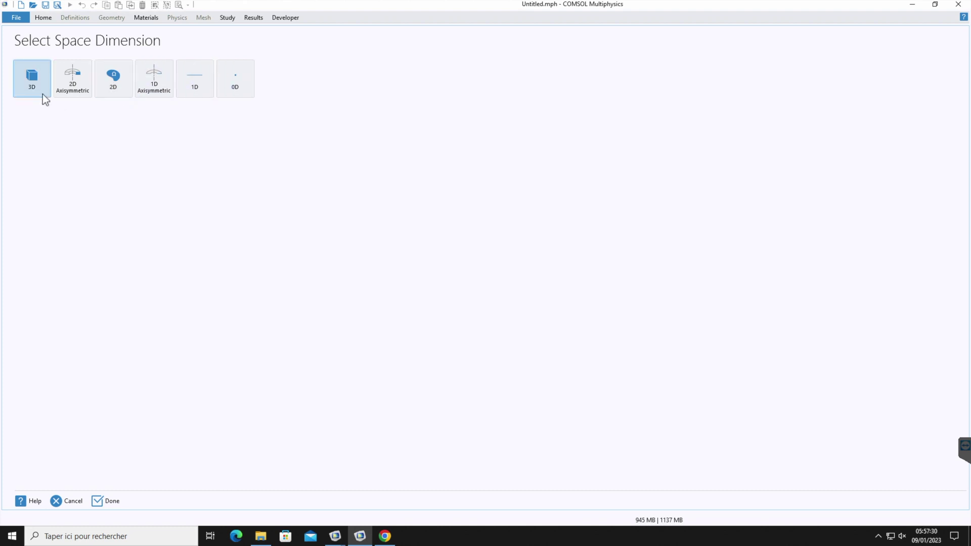
# Choose 3D as the new model's space dimension.
pyautogui.click(32, 79)
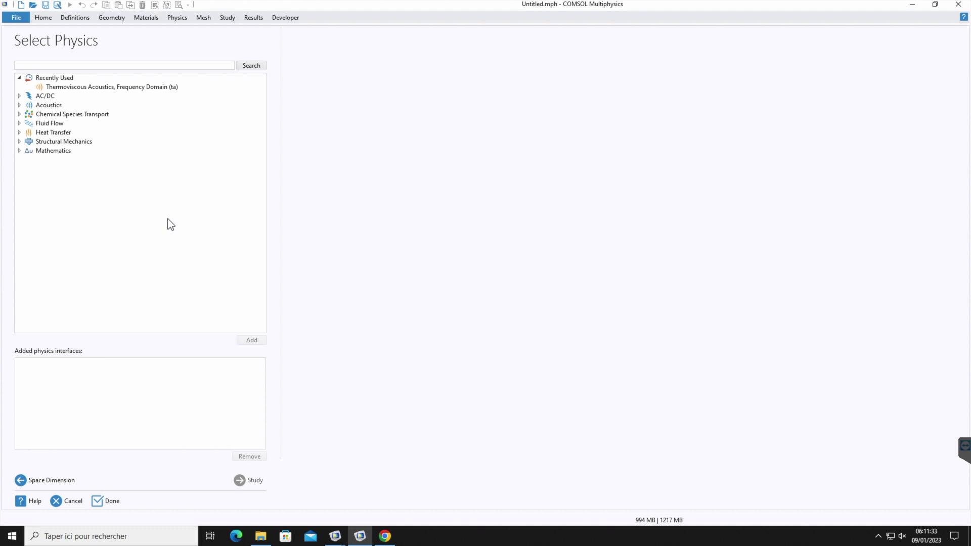
# Browse the Acoustics, Fluid Flow and Chemical Species Transport physics categories.
pyautogui.click(48, 105)
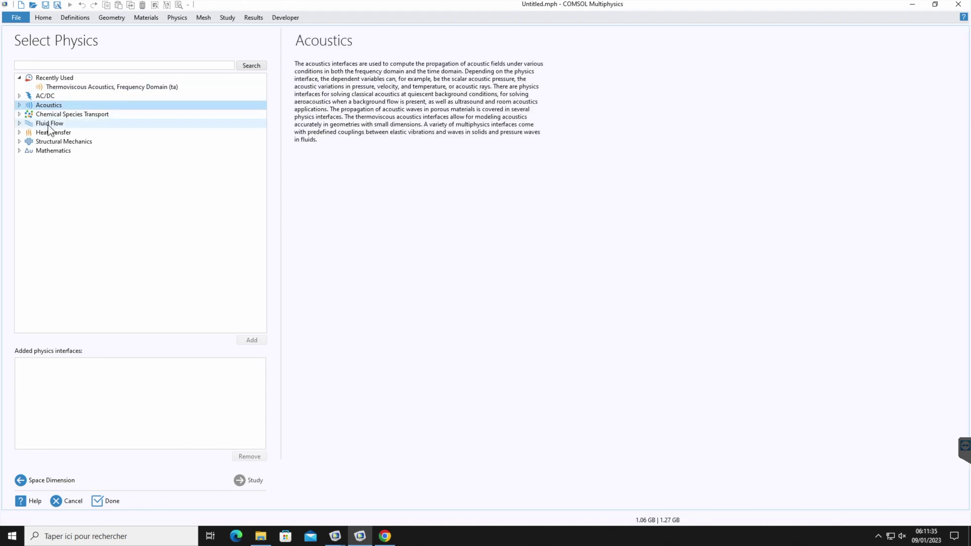
pyautogui.click(49, 125)
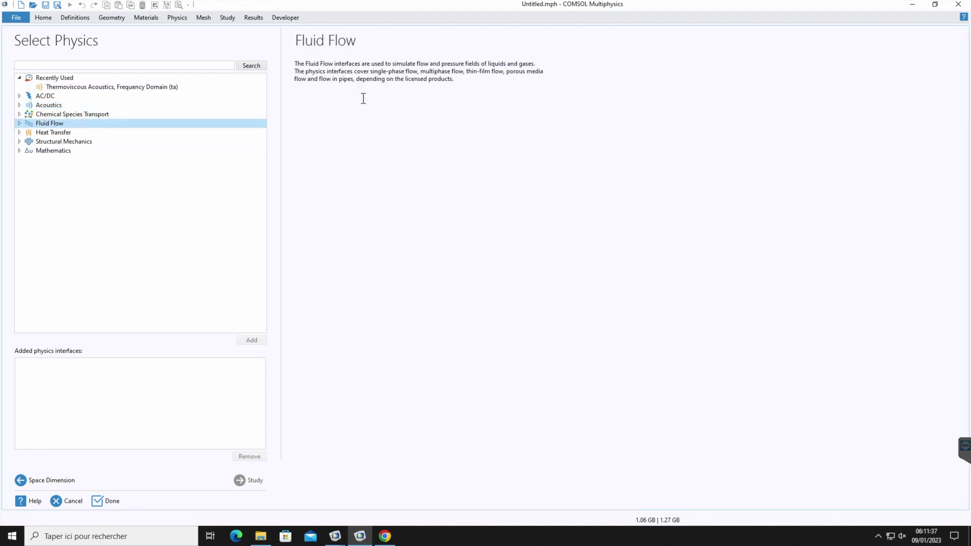
pyautogui.click(52, 115)
pyautogui.doubleClick(53, 115)
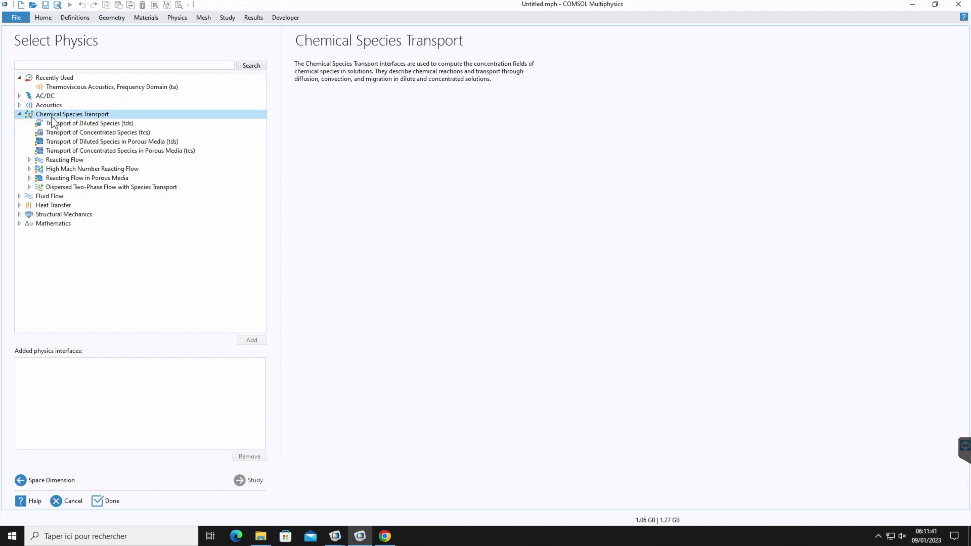
pyautogui.click(54, 125)
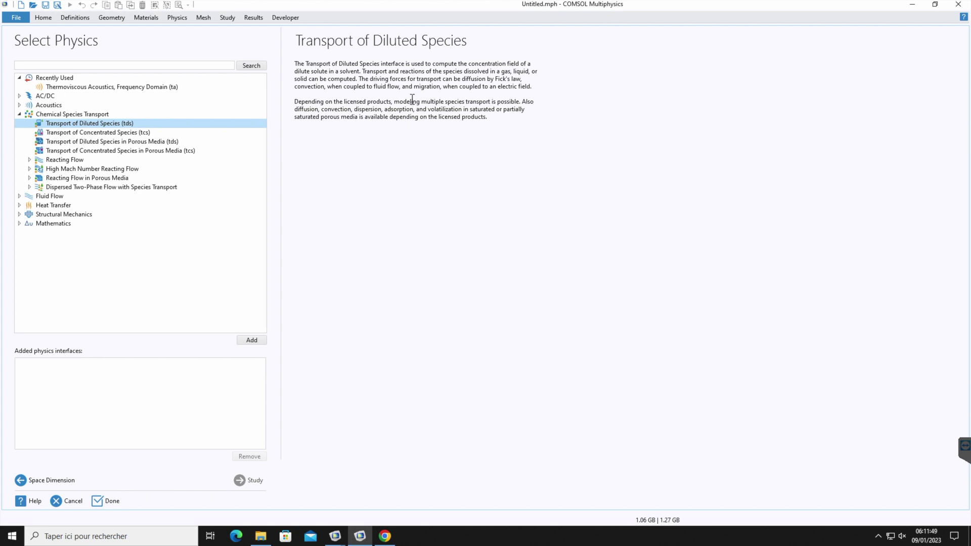
# Add Thermoviscous Acoustics, Frequency Domain (ta) from the Acoustics category.
pyautogui.click(65, 106)
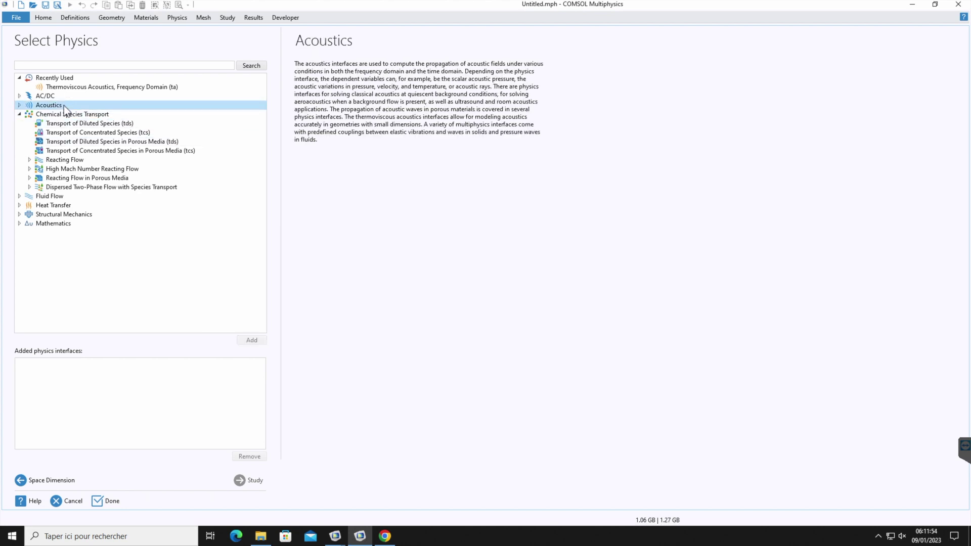
pyautogui.doubleClick(64, 106)
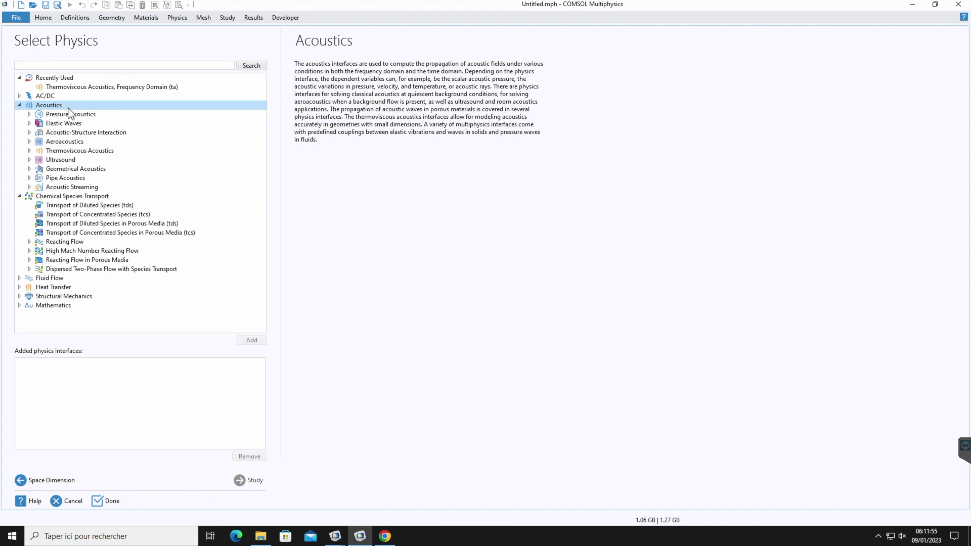
pyautogui.click(88, 150)
pyautogui.doubleClick(88, 150)
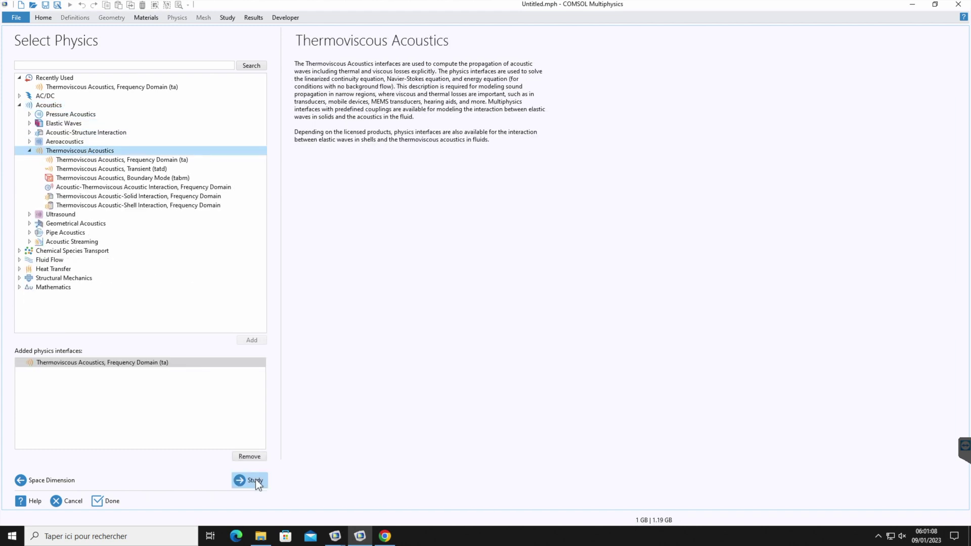
pyautogui.click(256, 481)
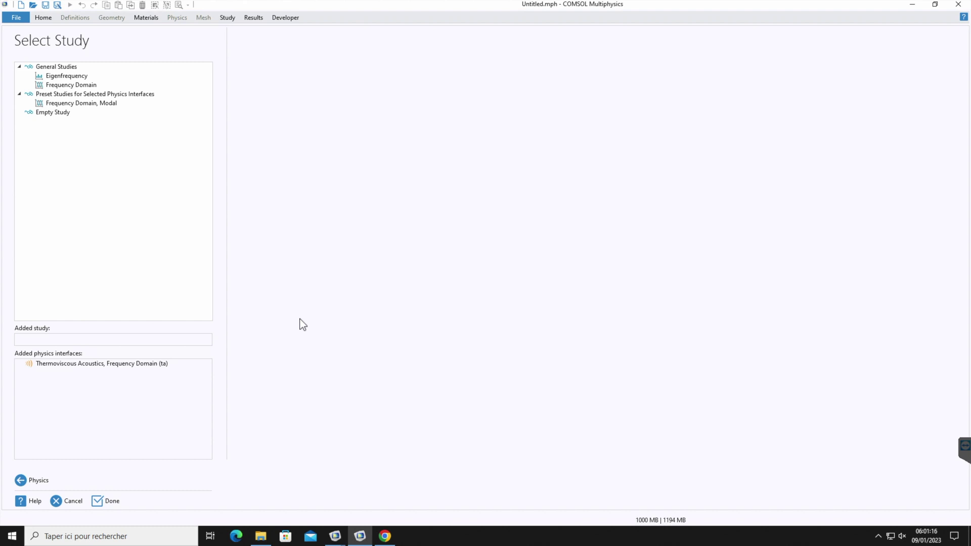
# Choose a Frequency Domain study under General Studies and finish creating the model.
pyautogui.click(69, 79)
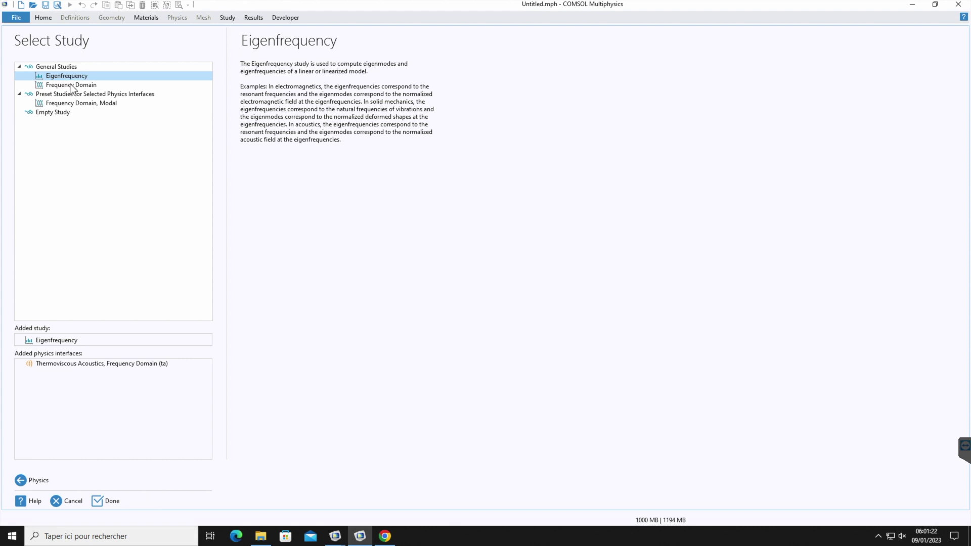
pyautogui.click(71, 85)
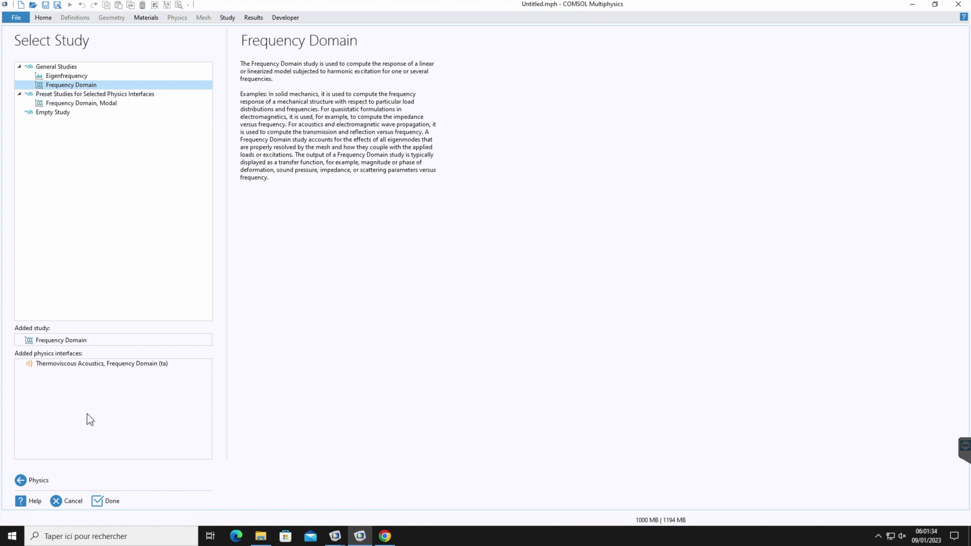
pyautogui.click(107, 501)
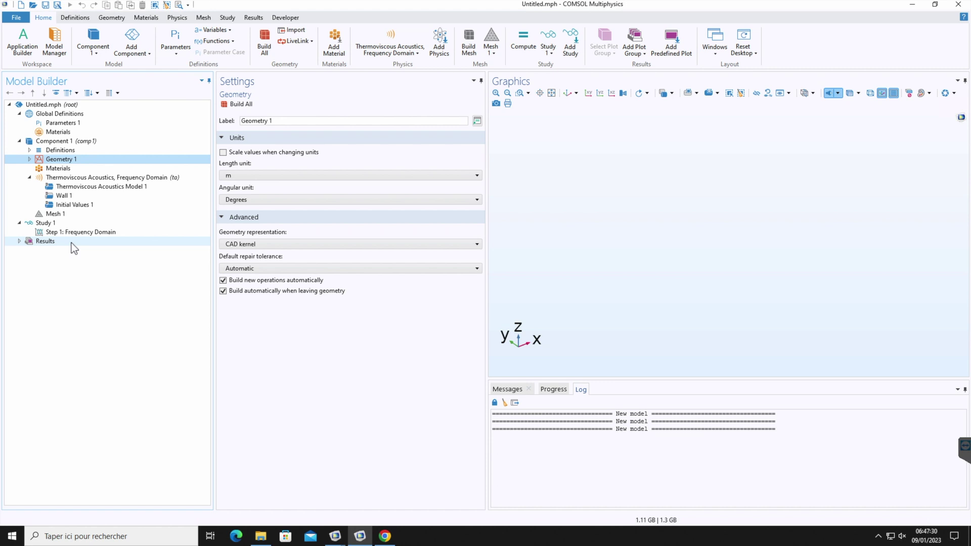
# Look over Global Definitions and Global Materials, then select Parameters 1.
pyautogui.click(92, 116)
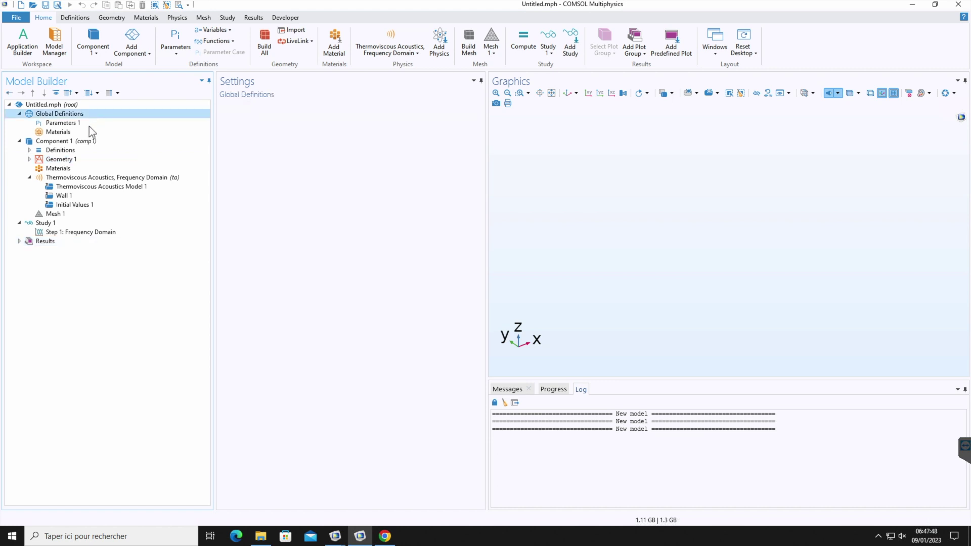
pyautogui.click(89, 132)
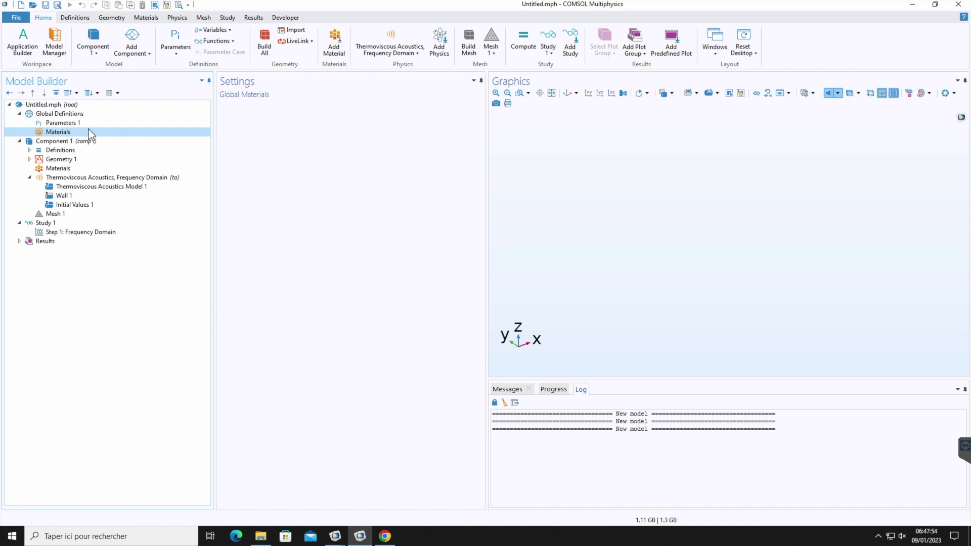
pyautogui.click(83, 124)
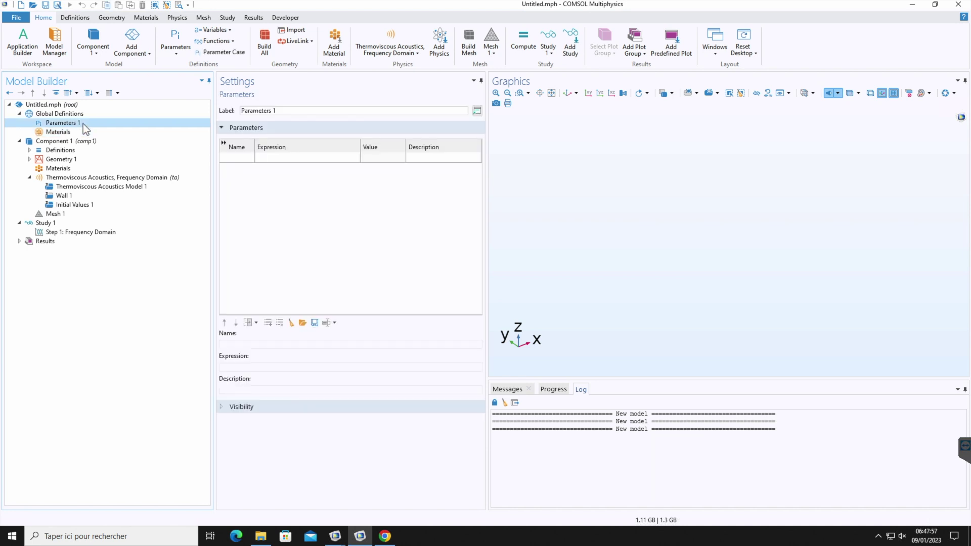
# Define parameter l as 80[mm] with the description 'length'.
pyautogui.click(236, 158)
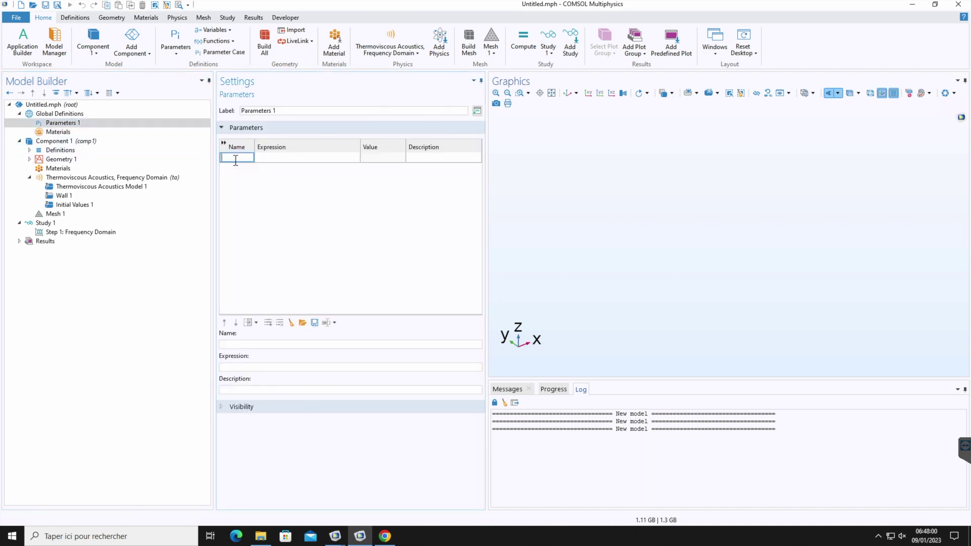
pyautogui.write('l')
pyautogui.click(264, 156)
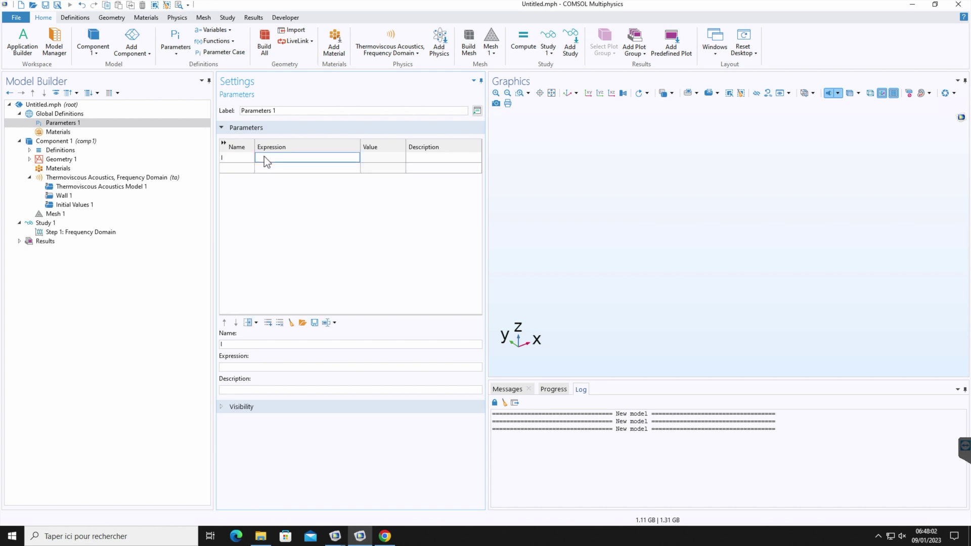
pyautogui.write('80[mm]')
pyautogui.click(432, 157)
pyautogui.write('length')
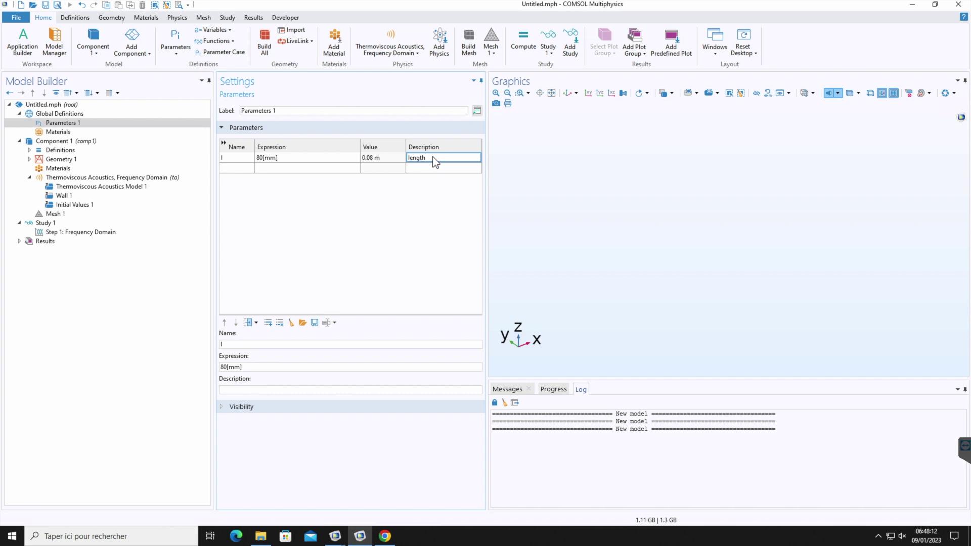
pyautogui.rightClick(83, 133)
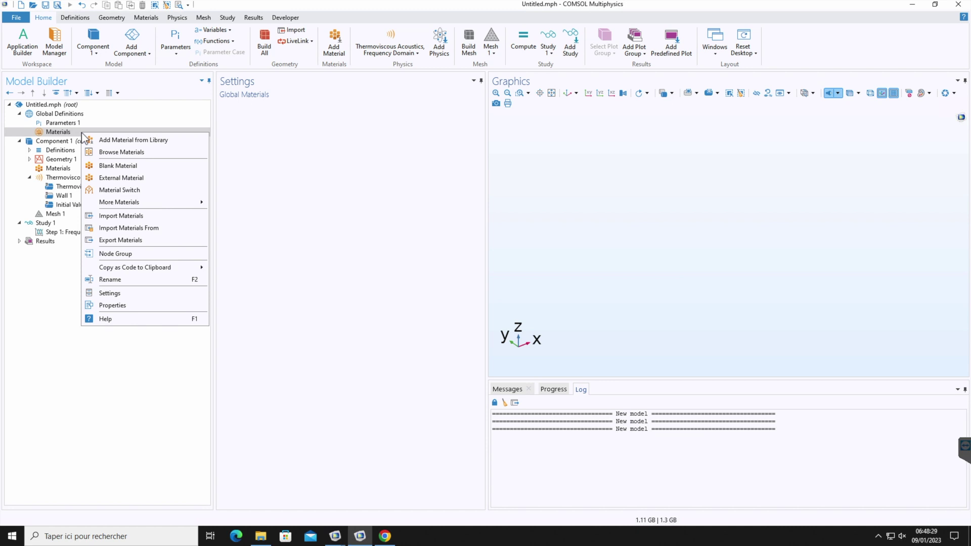
# Show the Geometry 1 settings of Component 1, using metres and degrees.
pyautogui.click(96, 141)
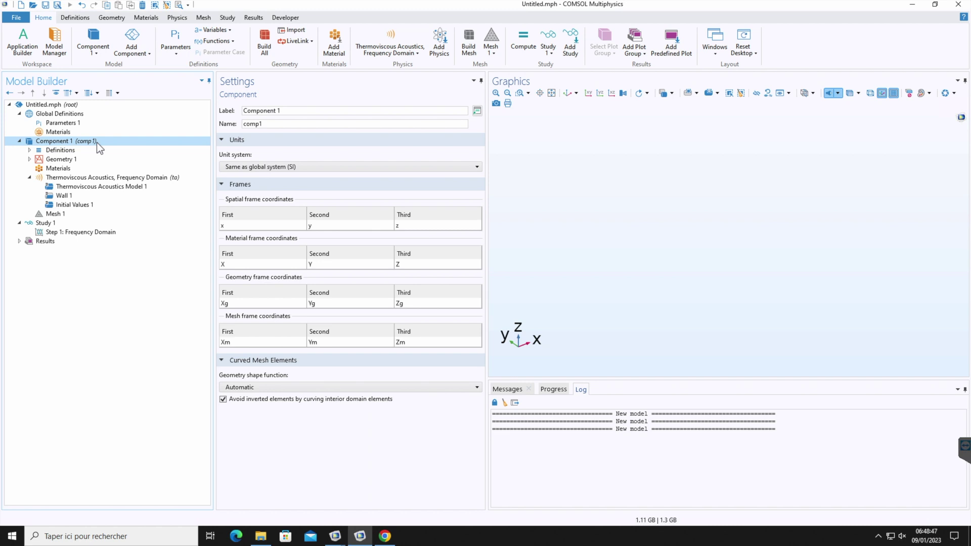
pyautogui.click(93, 161)
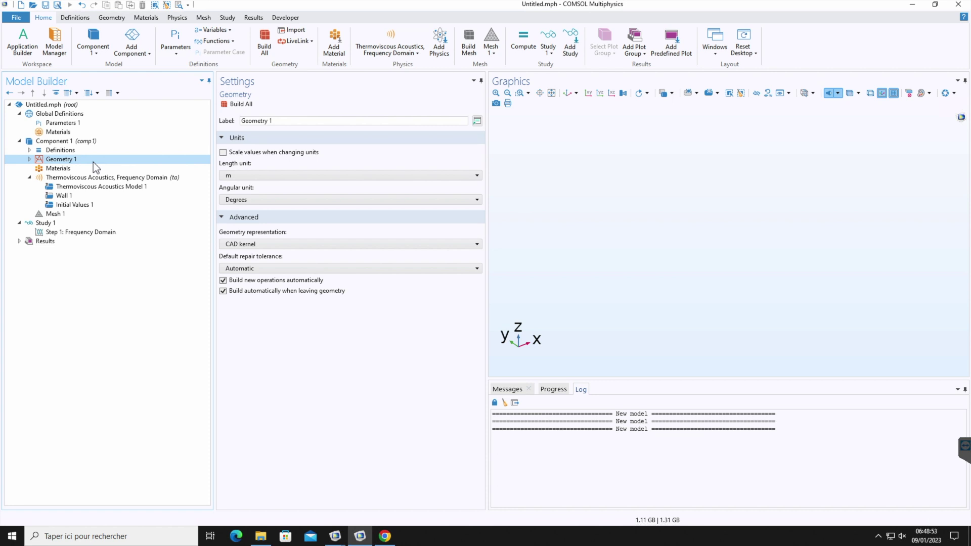
# Add a Cylinder with default 1 m radius and height to Geometry 1.
pyautogui.rightClick(94, 167)
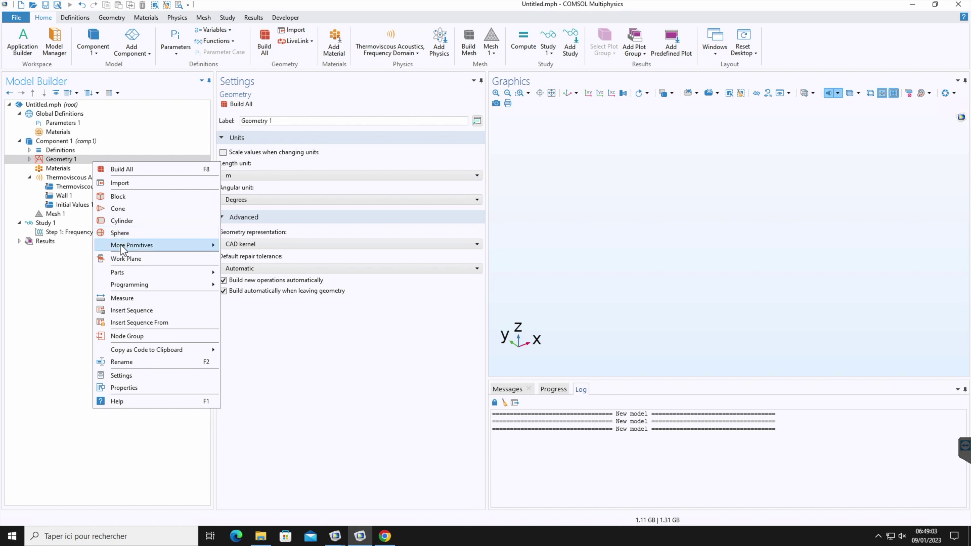
pyautogui.moveTo(120, 245)
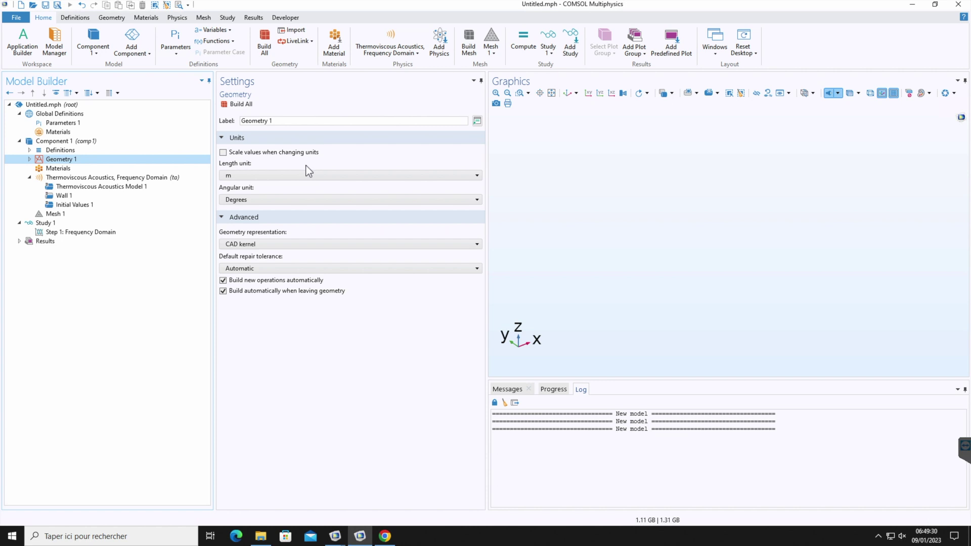
pyautogui.rightClick(116, 163)
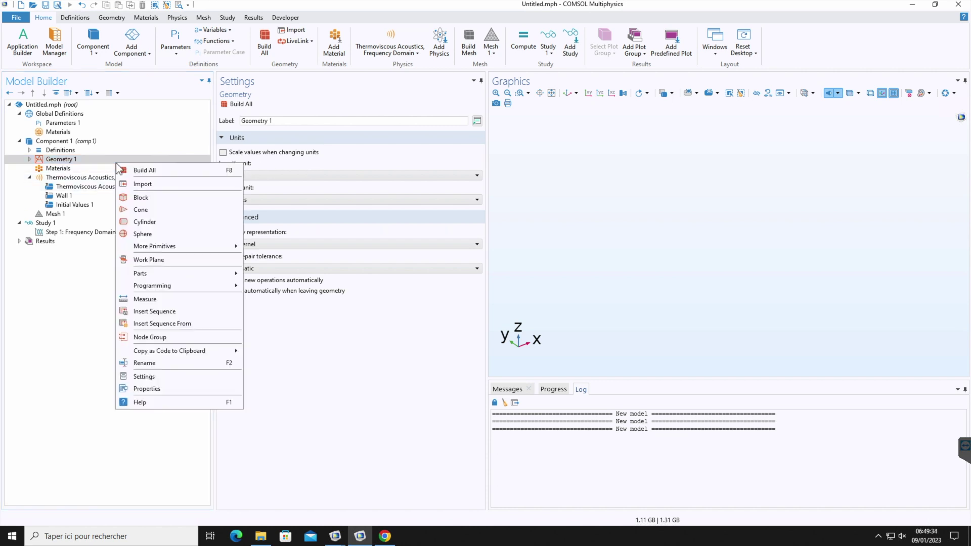
pyautogui.click(145, 222)
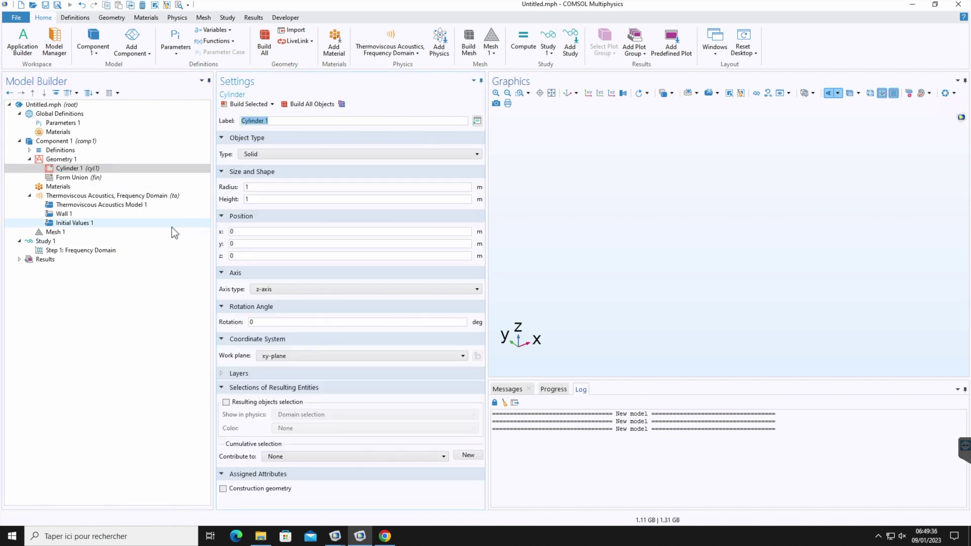
# Give Cylinder 1 a 10 m radius and 10 m height and build it.
pyautogui.click(254, 187)
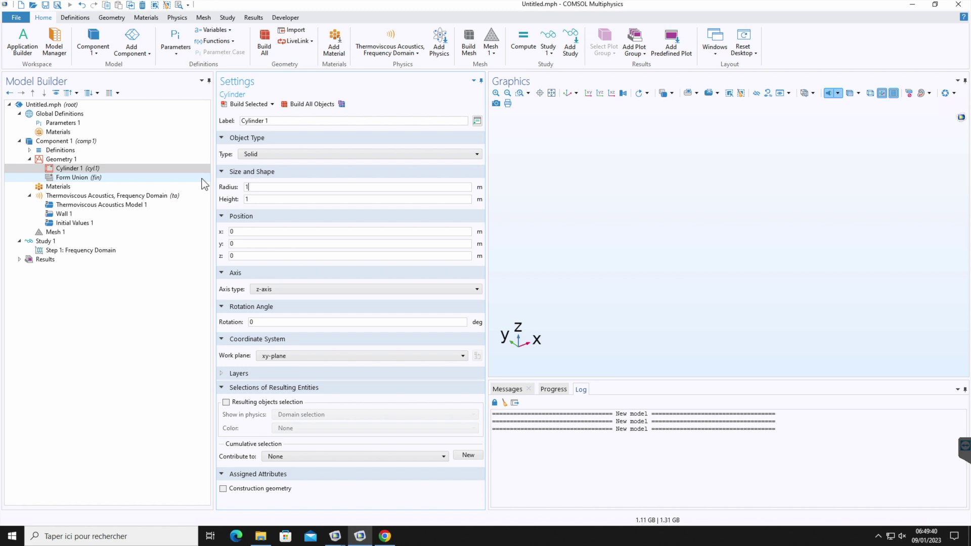
pyautogui.write('0')
pyautogui.click(254, 200)
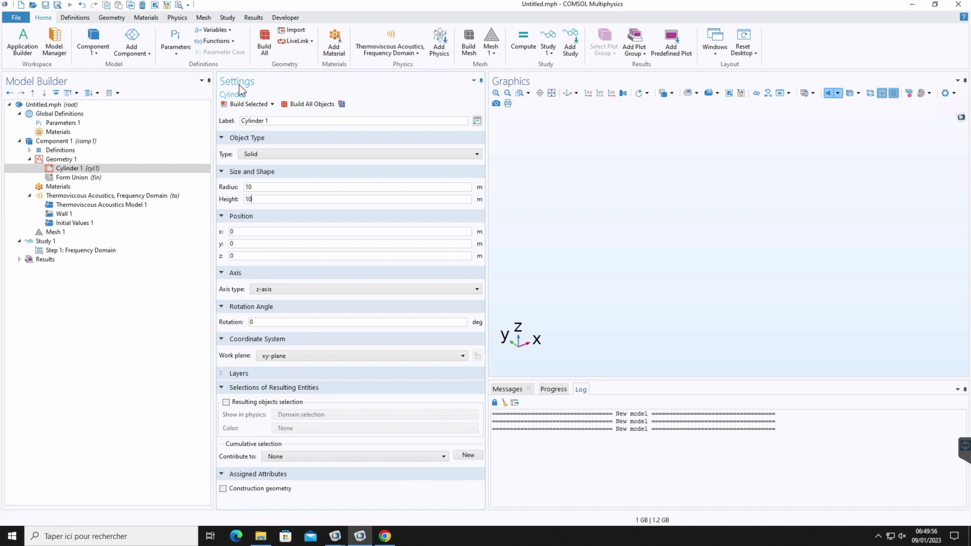
pyautogui.click(248, 104)
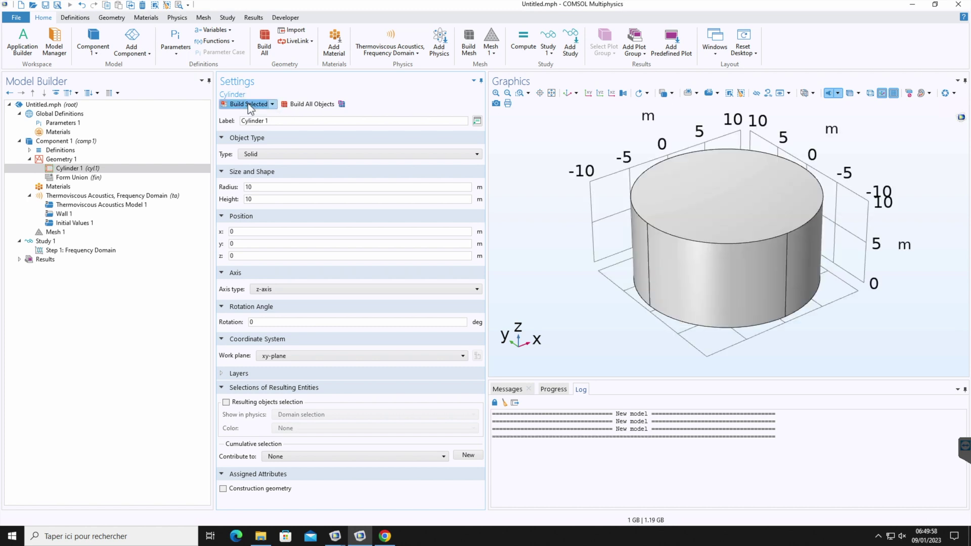
pyautogui.moveTo(533, 216); pyautogui.dragTo(534, 219)
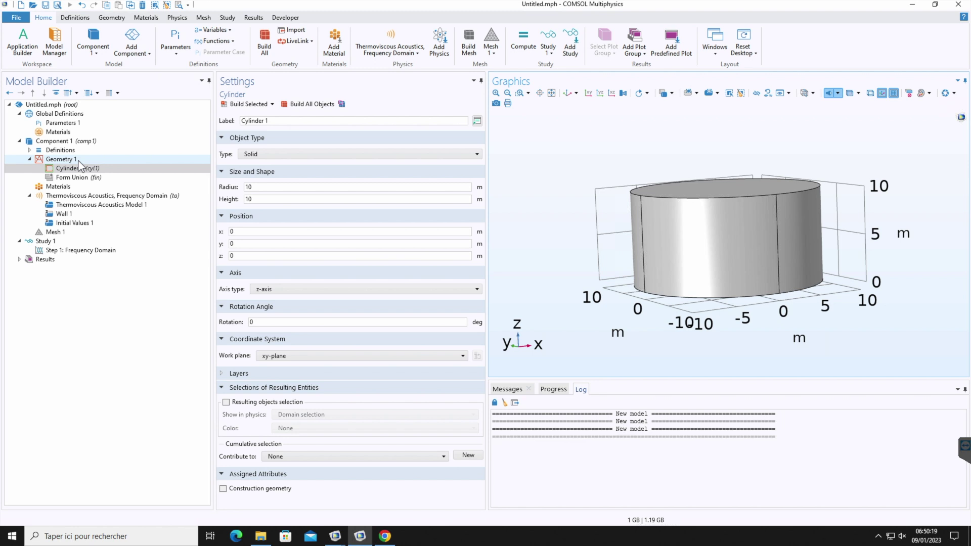
# Try an Import node in Geometry 1, then view Materials showing Domain 1 unassigned.
pyautogui.rightClick(79, 160)
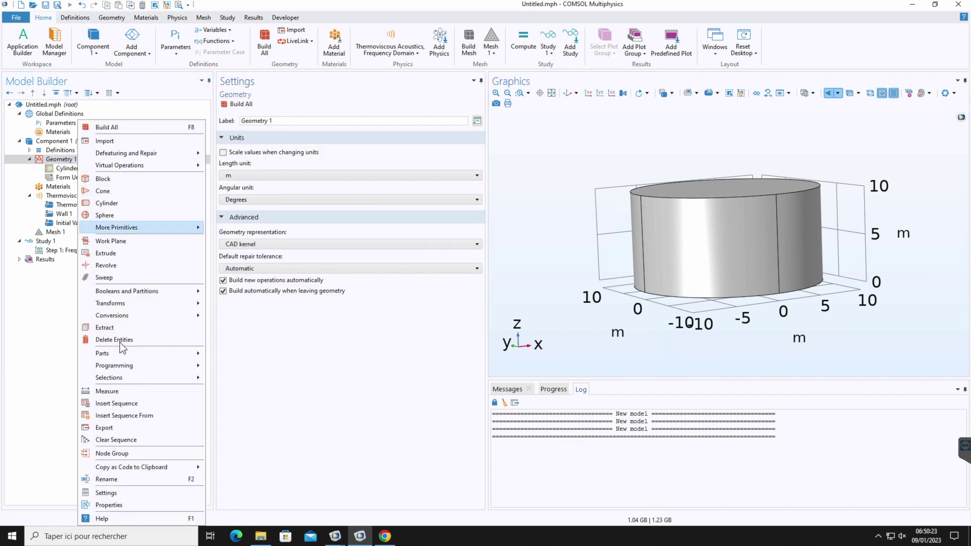
pyautogui.click(131, 142)
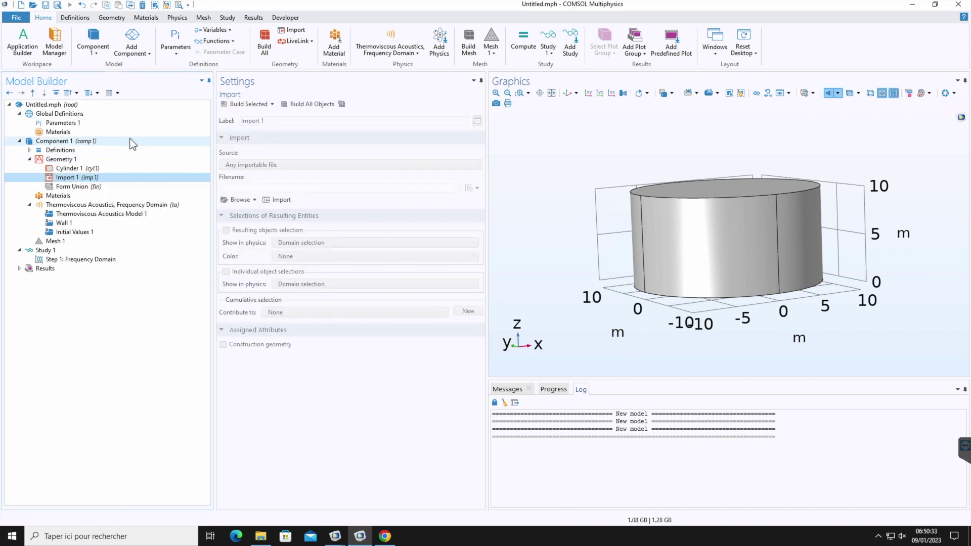
pyautogui.click(299, 167)
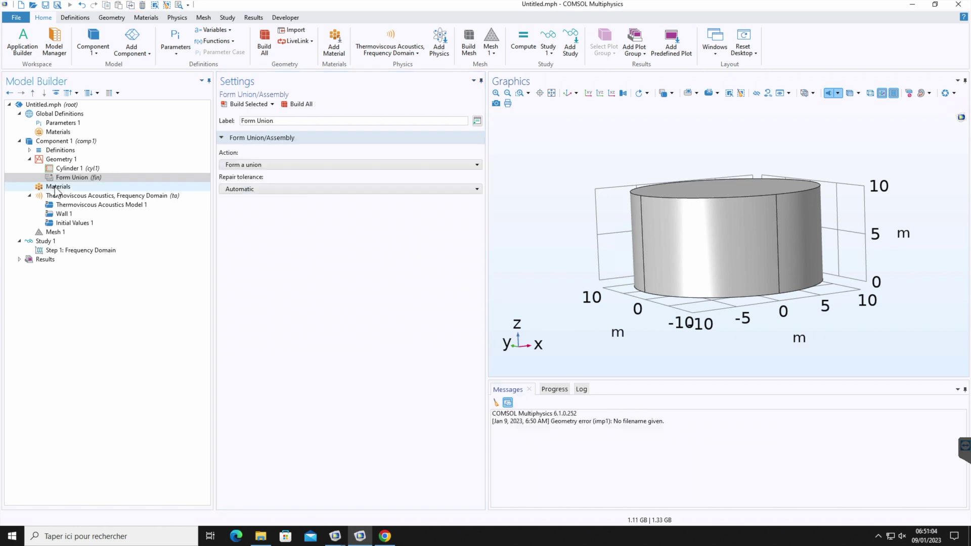
pyautogui.click(55, 187)
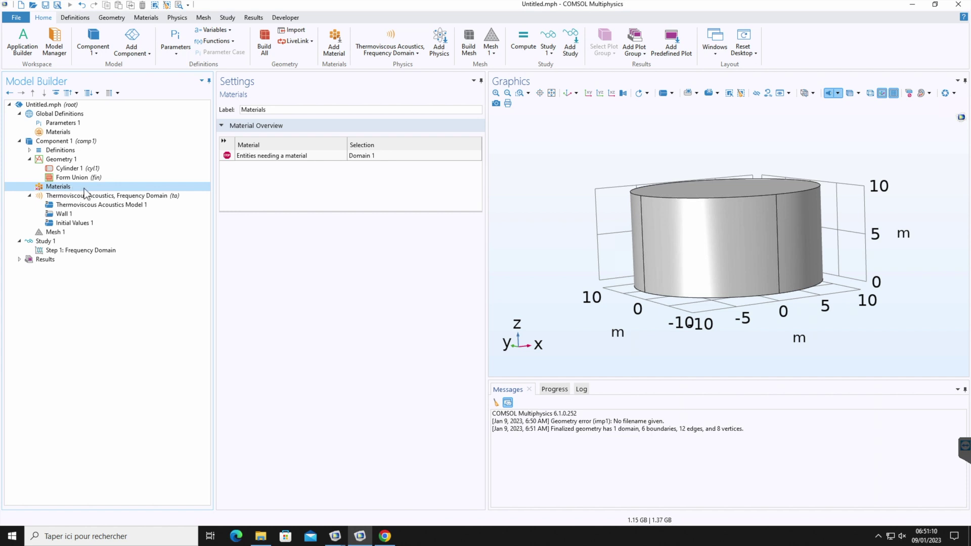
# Assign the built-in Copper material from the library, found by searching 'copper'.
pyautogui.rightClick(84, 188)
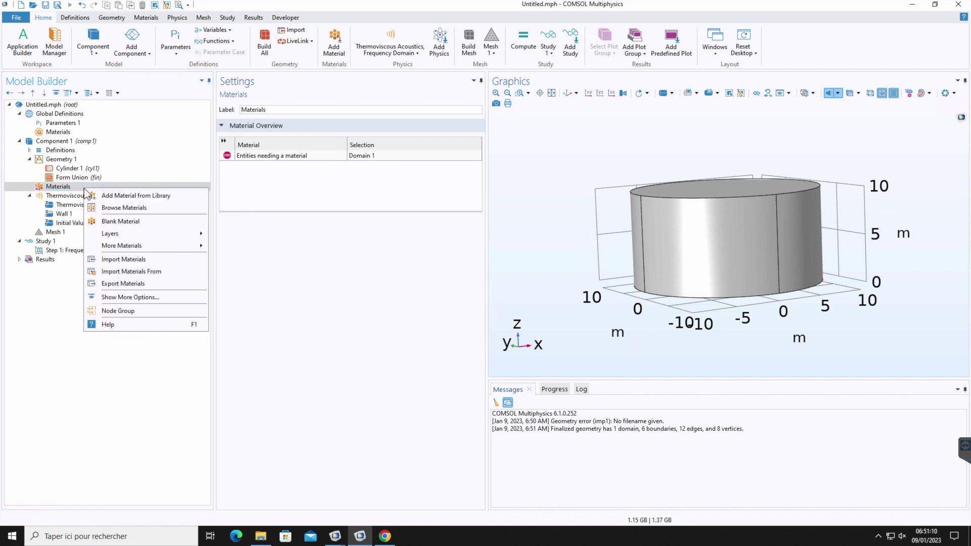
pyautogui.click(116, 198)
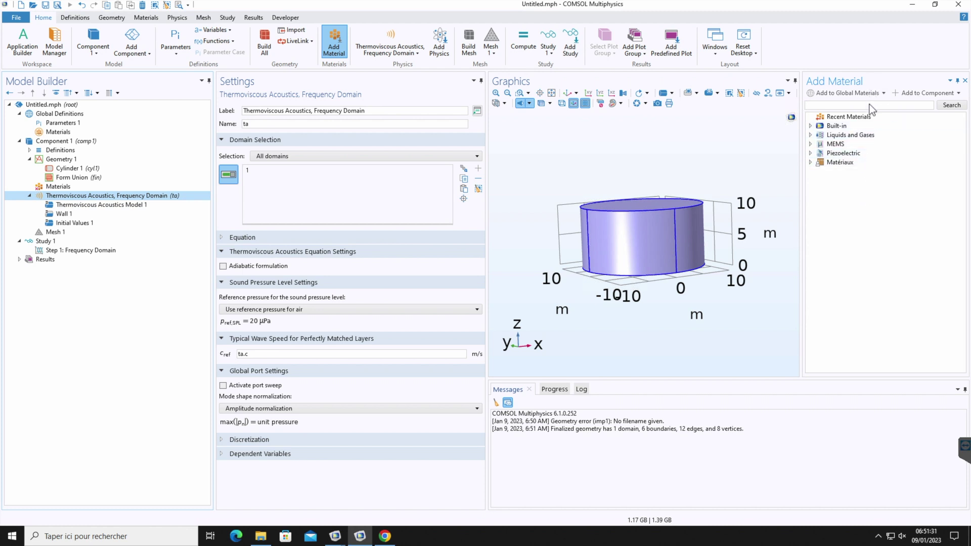
pyautogui.write('copper')
pyautogui.press('Return')
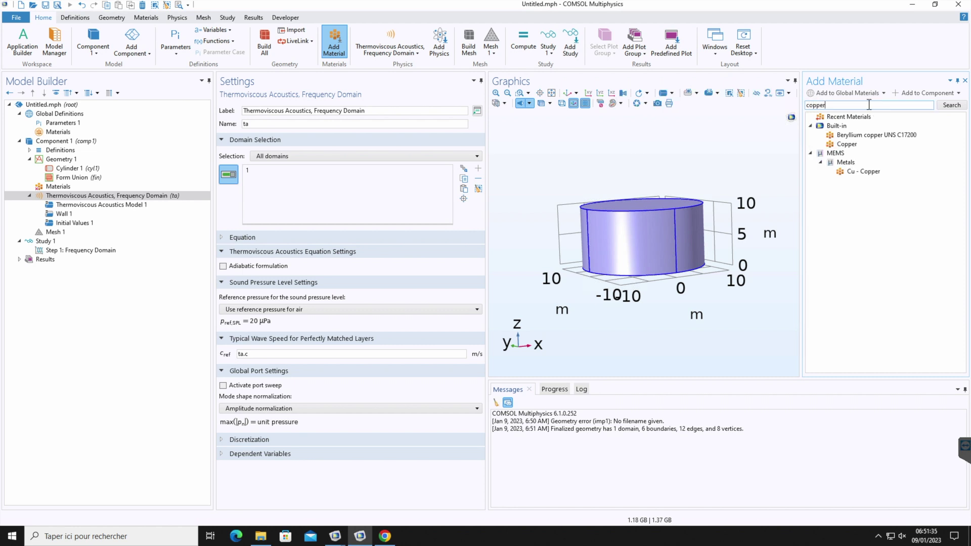
pyautogui.click(851, 146)
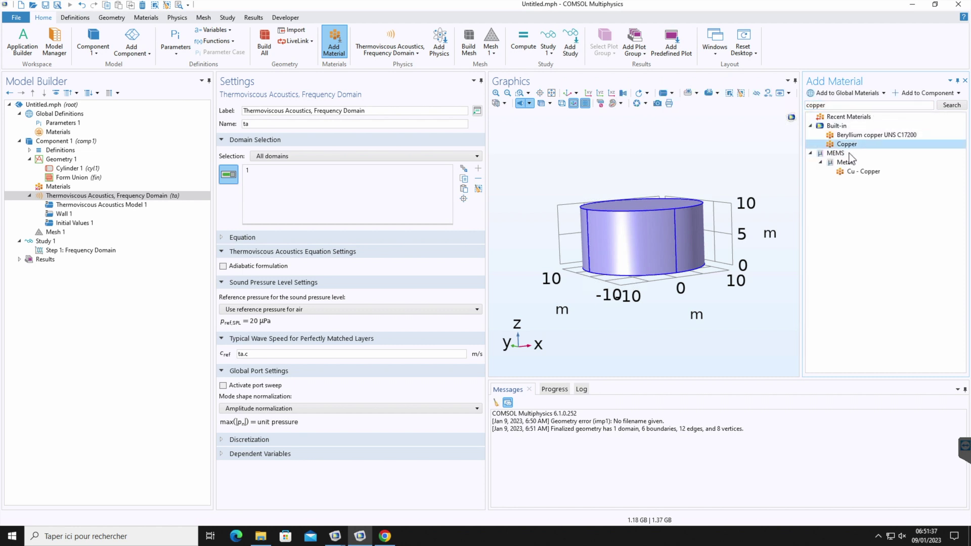
pyautogui.doubleClick(849, 147)
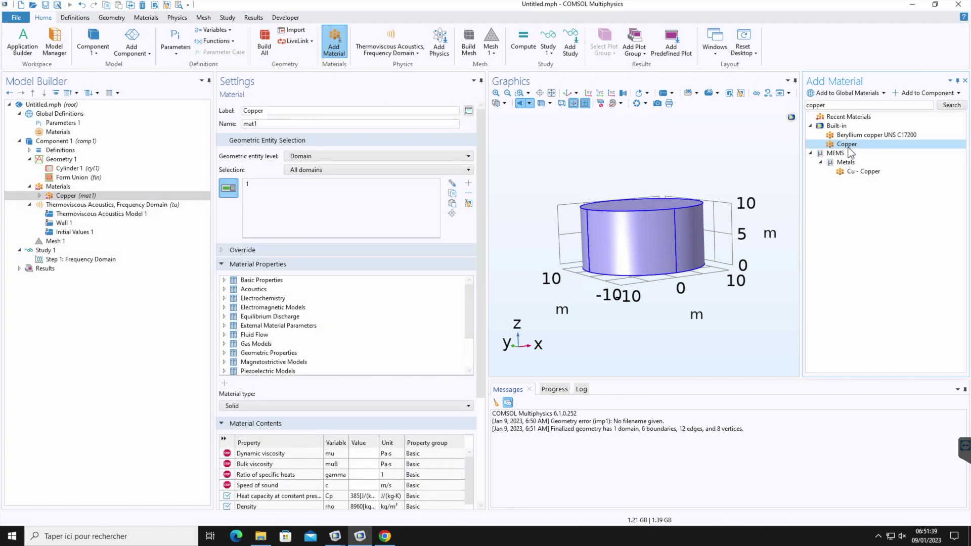
pyautogui.click(75, 196)
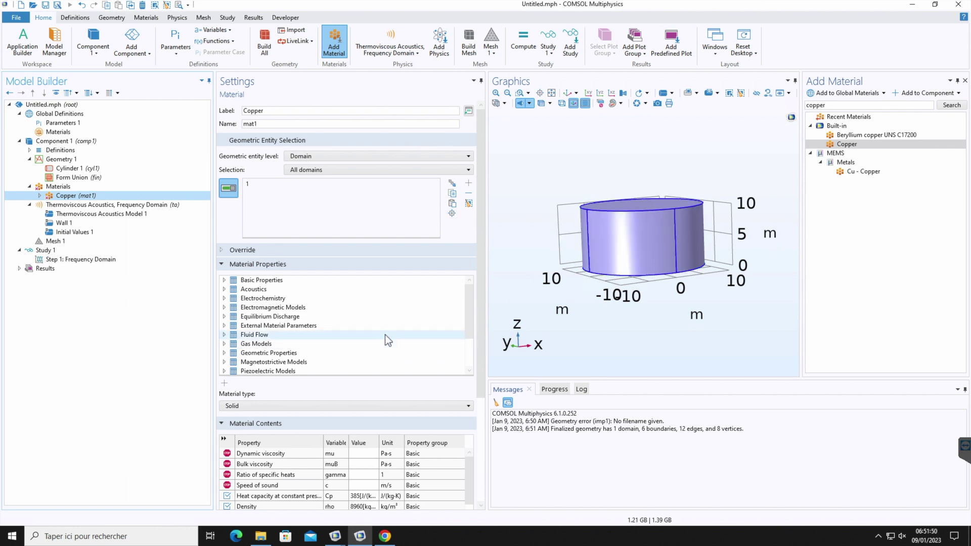
pyautogui.rightClick(69, 187)
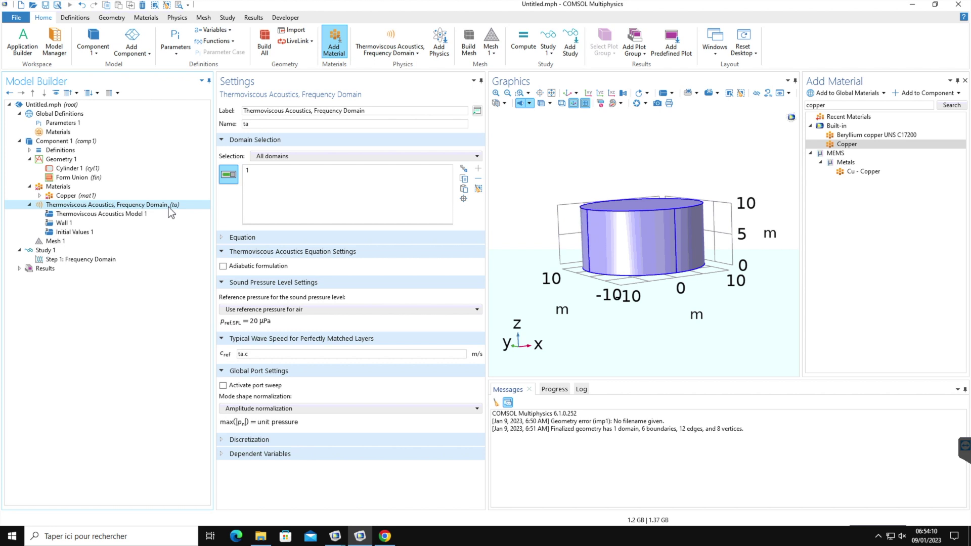
# Open the Mesh 1 settings, showing a physics-controlled mesh with Normal element size.
pyautogui.click(126, 240)
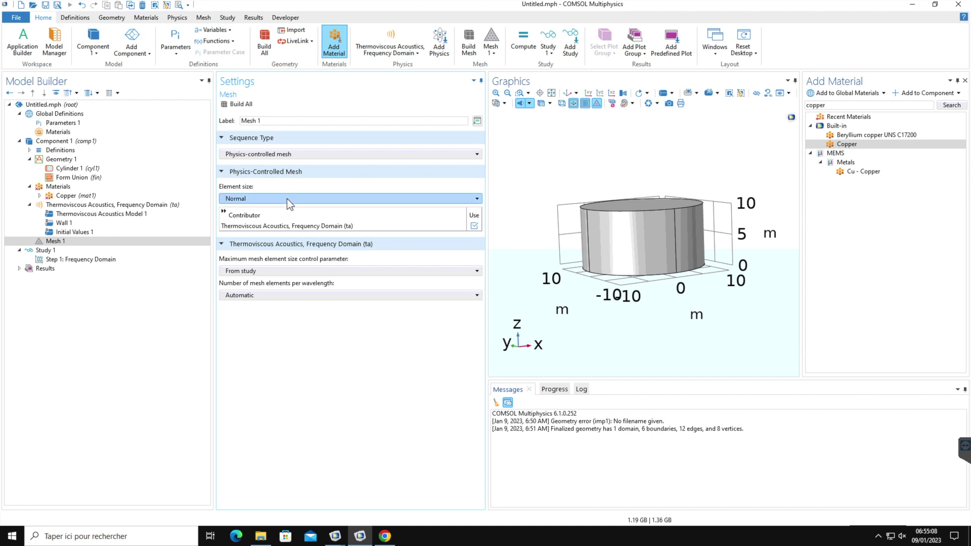
# Change the Mesh 1 element size from Normal to Finer, then bring up the Study 1 settings.
pyautogui.click(286, 198)
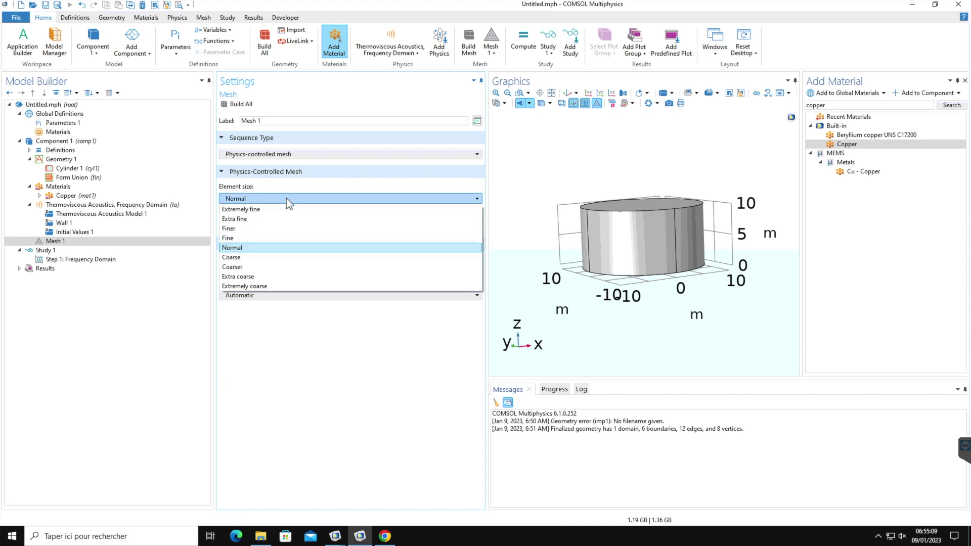
pyautogui.click(259, 228)
pyautogui.click(54, 241)
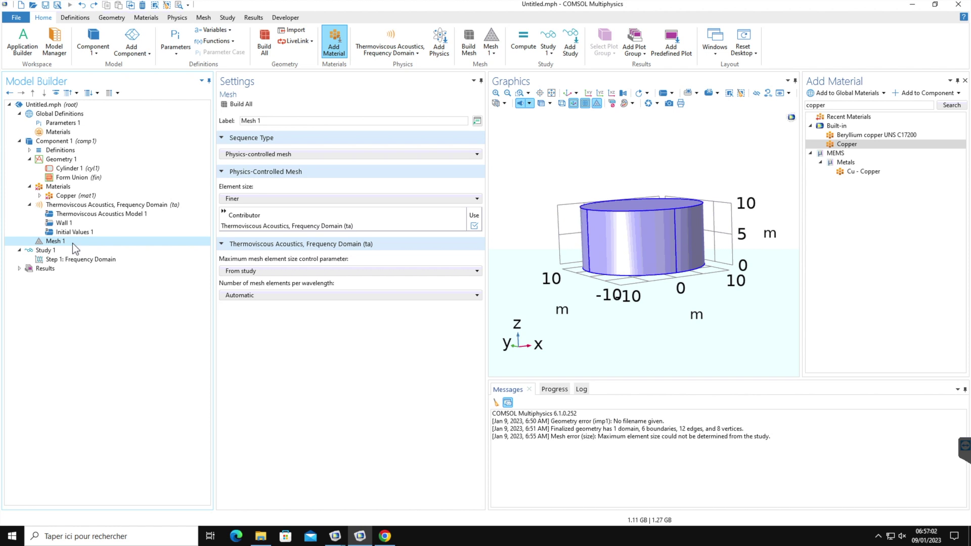
pyautogui.click(74, 253)
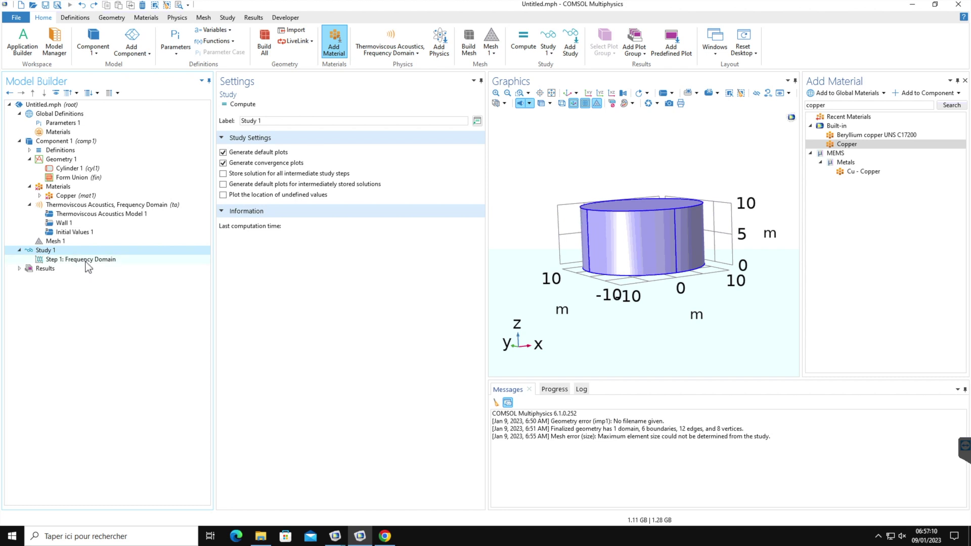
# Give Step 1: Frequency Domain the frequency range start 20, step 1, stop 50 Hz.
pyautogui.click(83, 260)
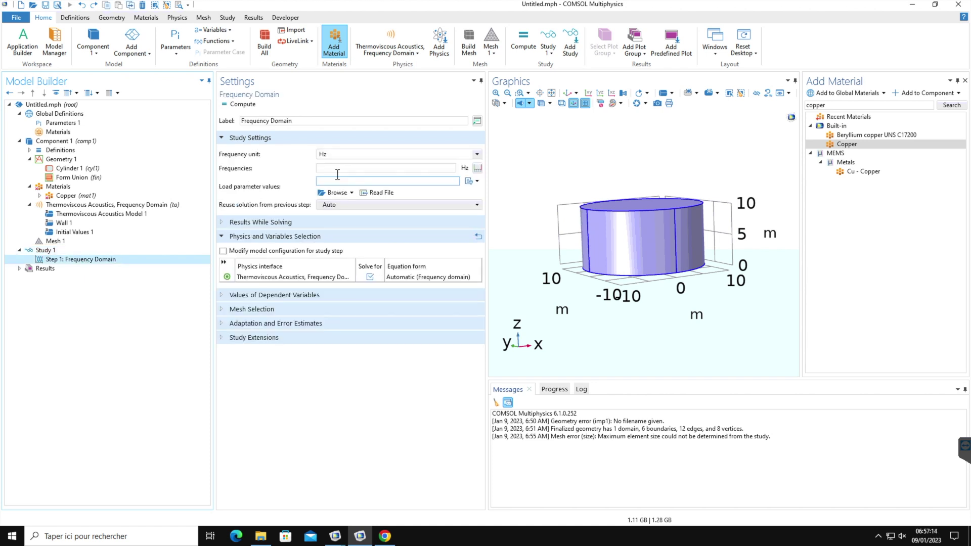
pyautogui.click(477, 168)
pyautogui.write('20')
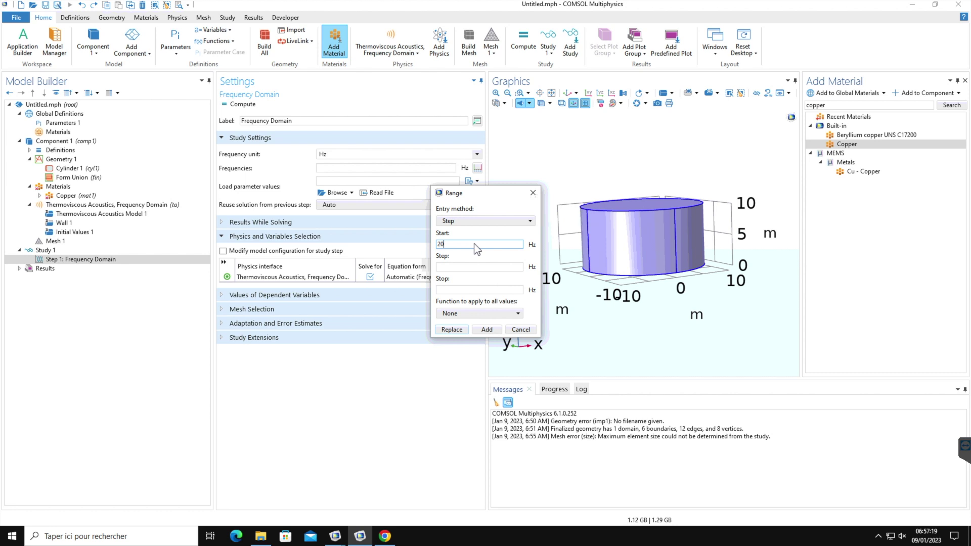
pyautogui.click(468, 265)
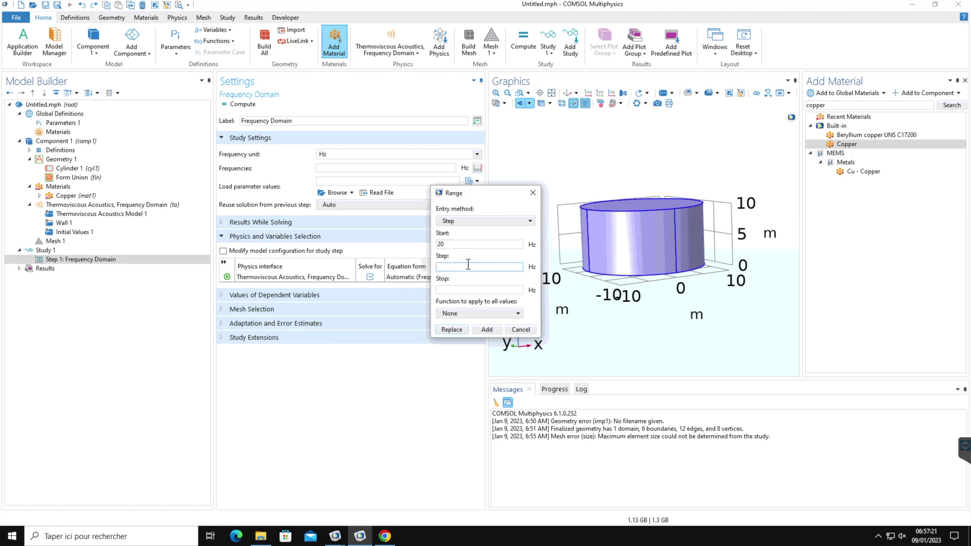
pyautogui.click(460, 290)
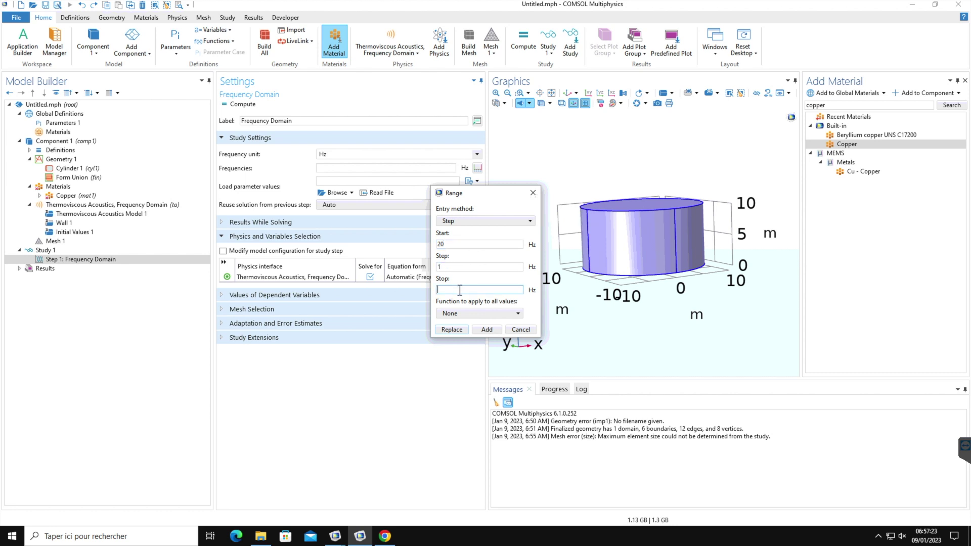
pyautogui.write('50')
pyautogui.click(485, 329)
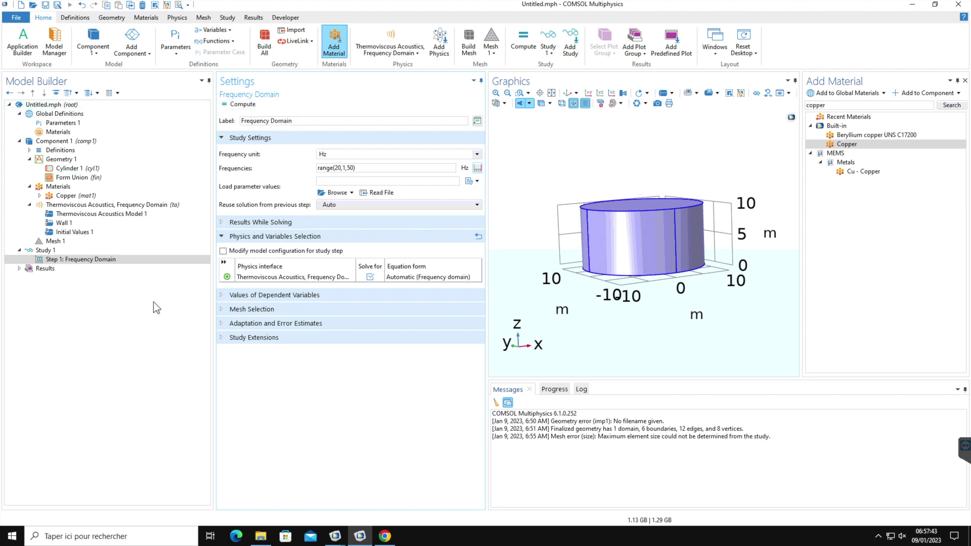
# Expand Results and review Datasets, Derived Values, Tables, Export and Reports in turn.
pyautogui.click(154, 302)
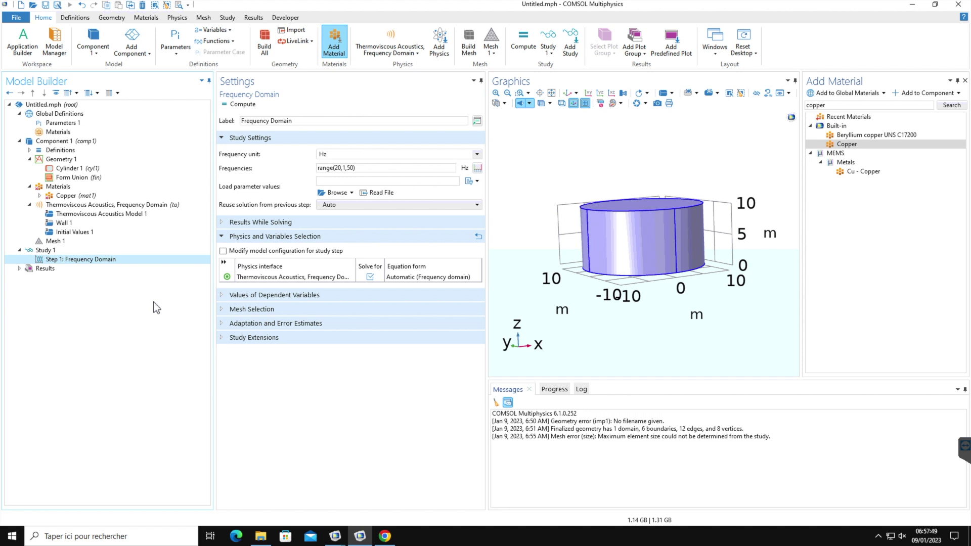
pyautogui.doubleClick(45, 268)
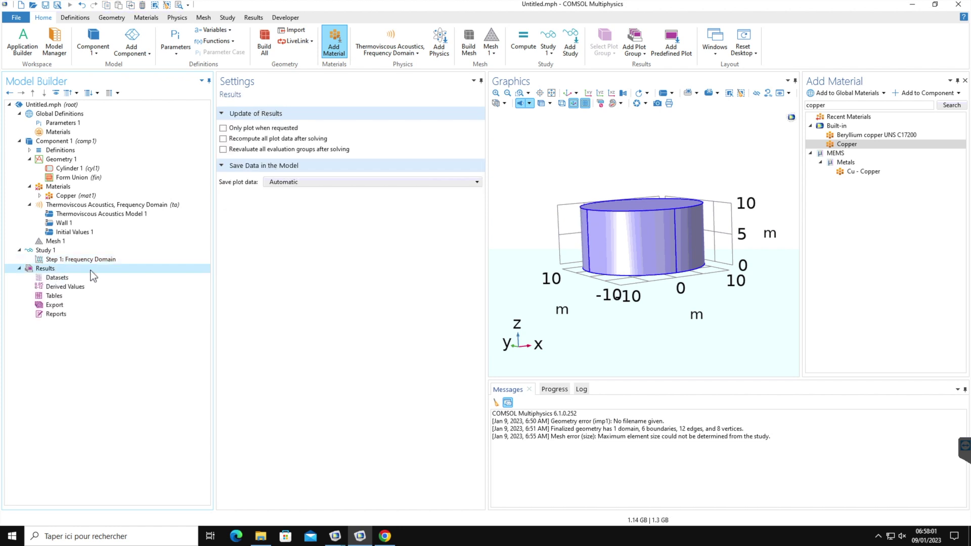
pyautogui.click(90, 281)
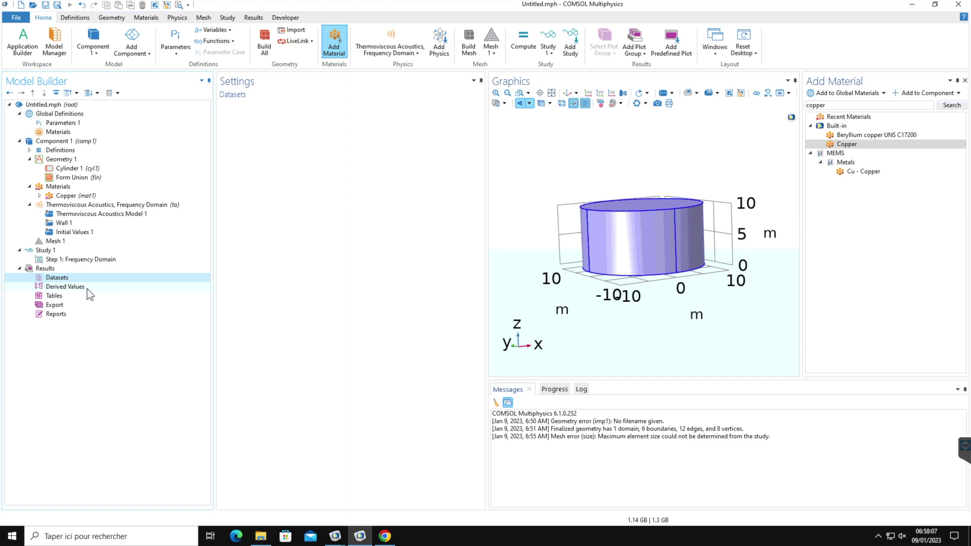
pyautogui.click(87, 289)
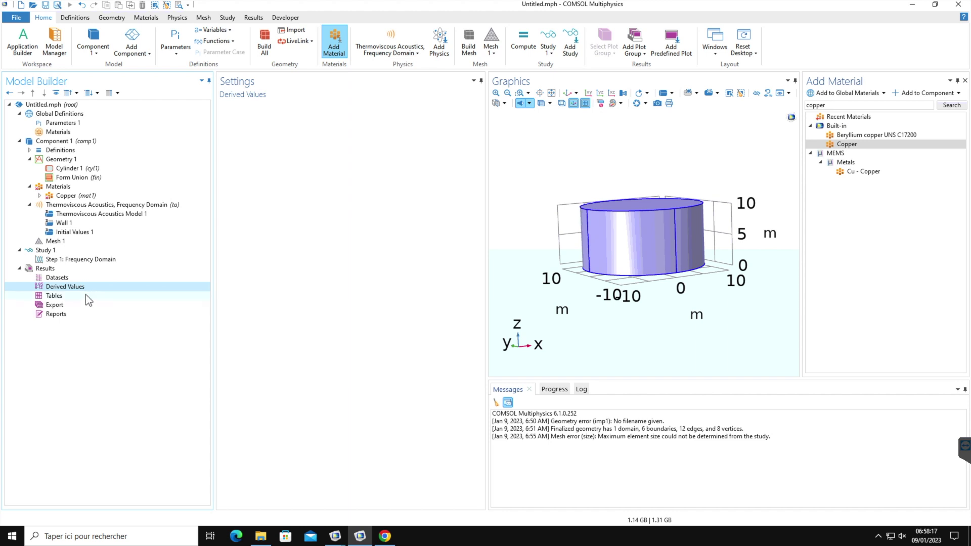
pyautogui.click(86, 298)
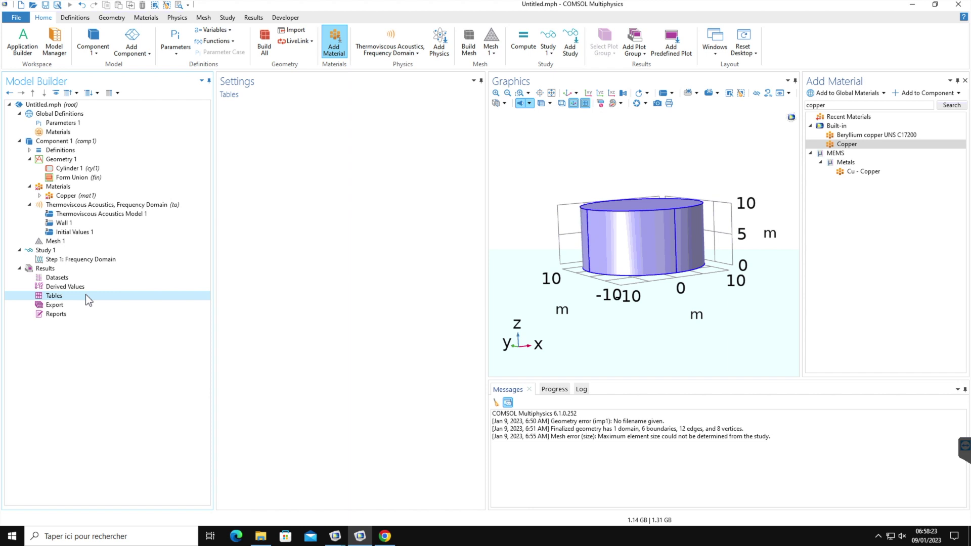
pyautogui.click(85, 307)
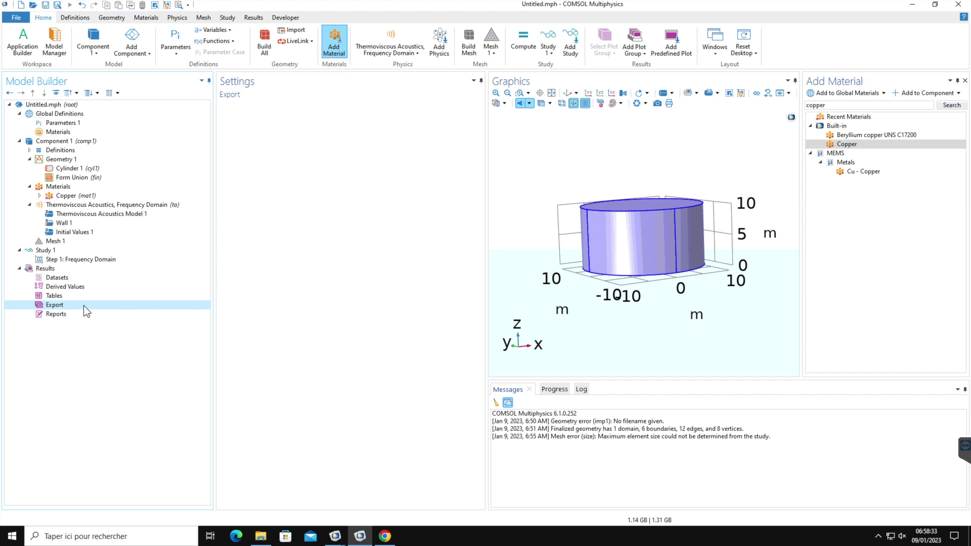
pyautogui.click(76, 315)
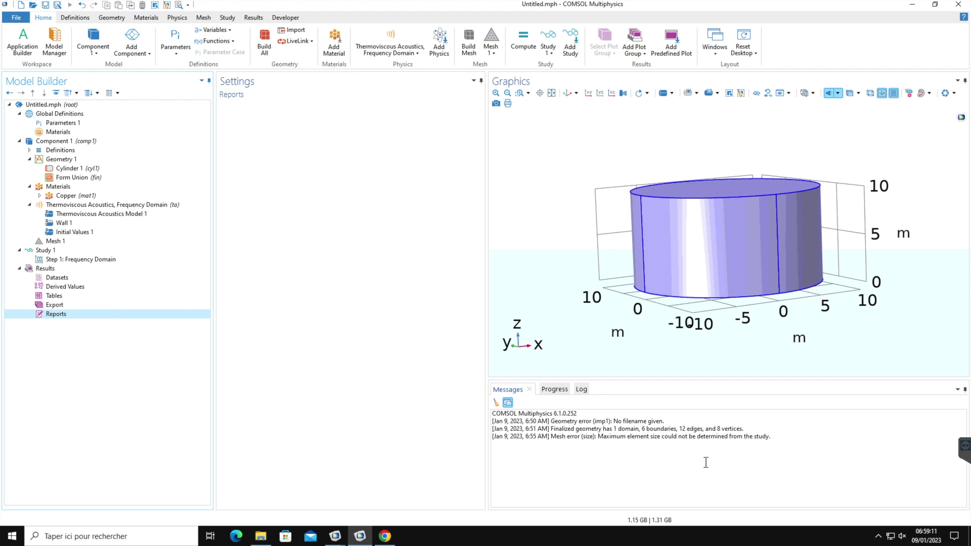
# Cycle the bottom window through Messages and Progress to the Log listing New model entries.
pyautogui.click(509, 394)
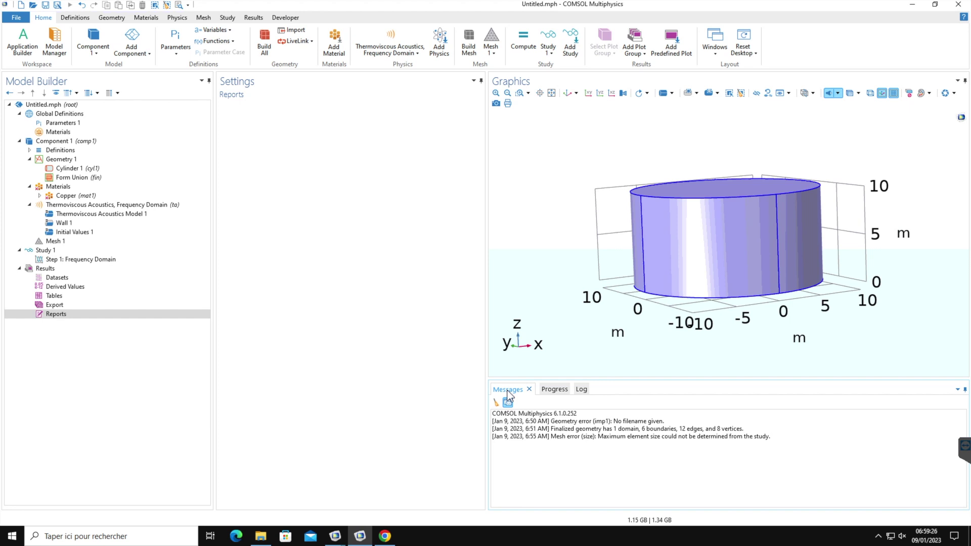
pyautogui.click(544, 393)
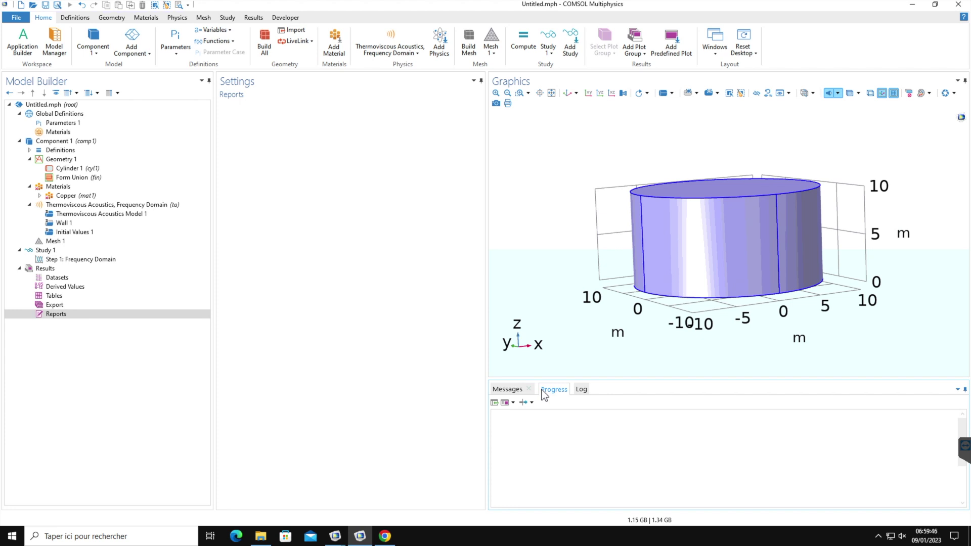
pyautogui.click(580, 389)
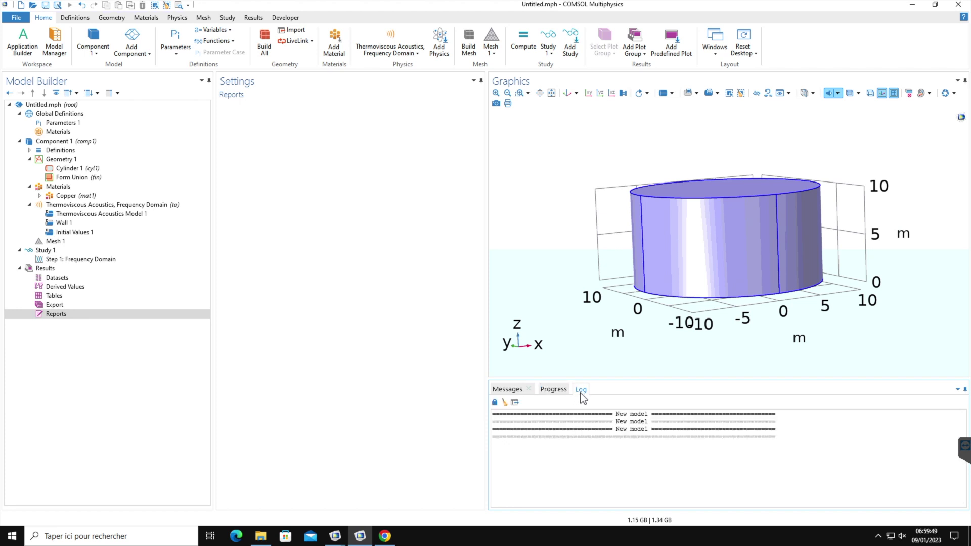